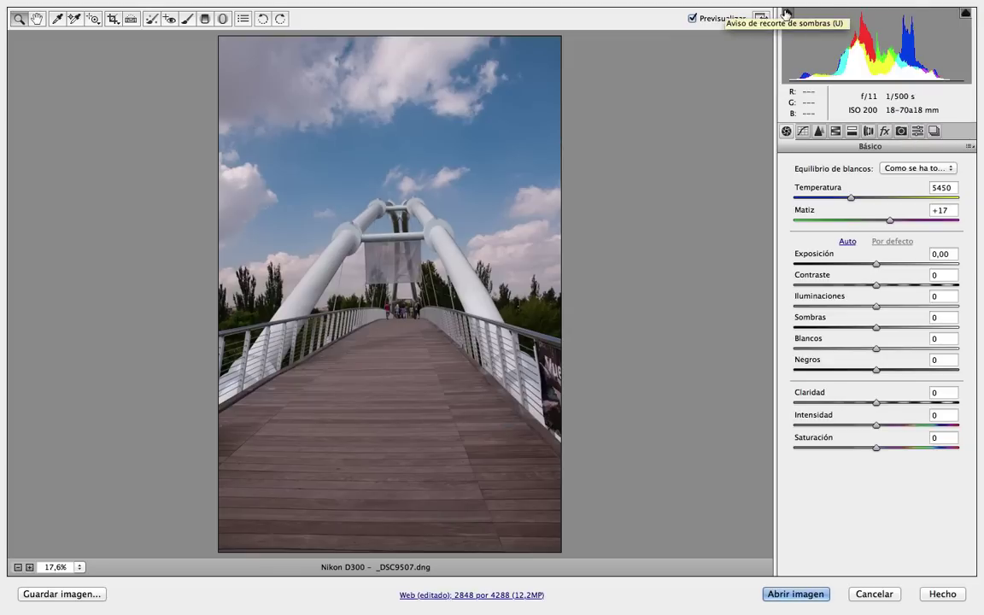
# Step: Turn on the shadow clipping warning and swing Exposición from +5,00 to -5,00
pyautogui.click(786, 14)
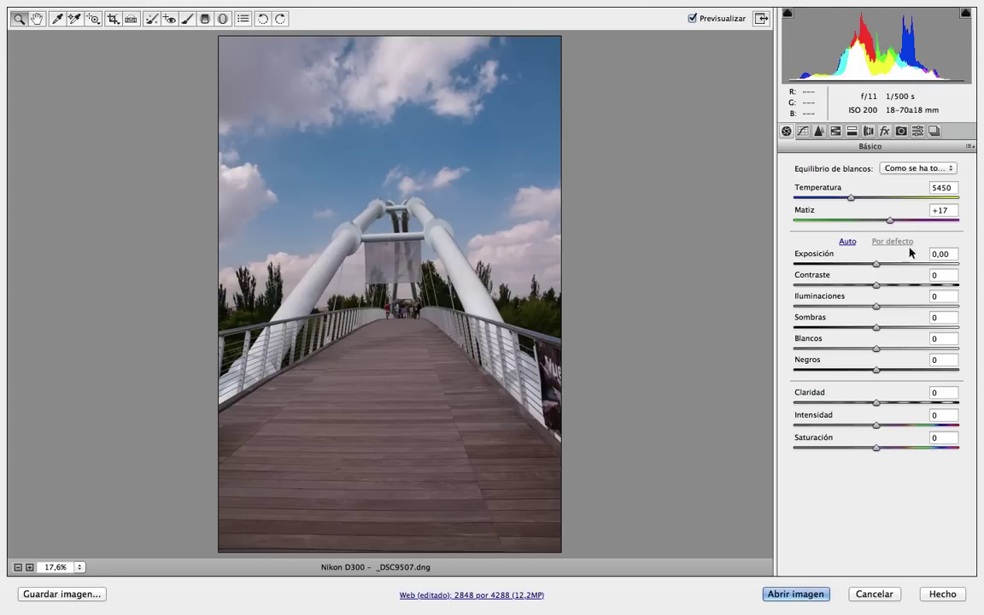
pyautogui.moveTo(876, 265); pyautogui.dragTo(950, 267)
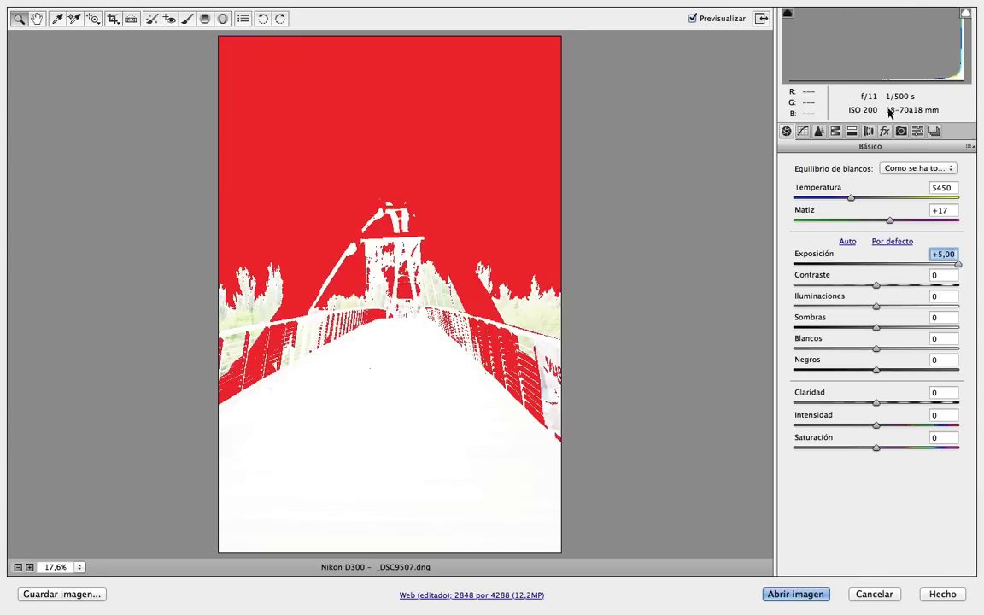
pyautogui.click(793, 265)
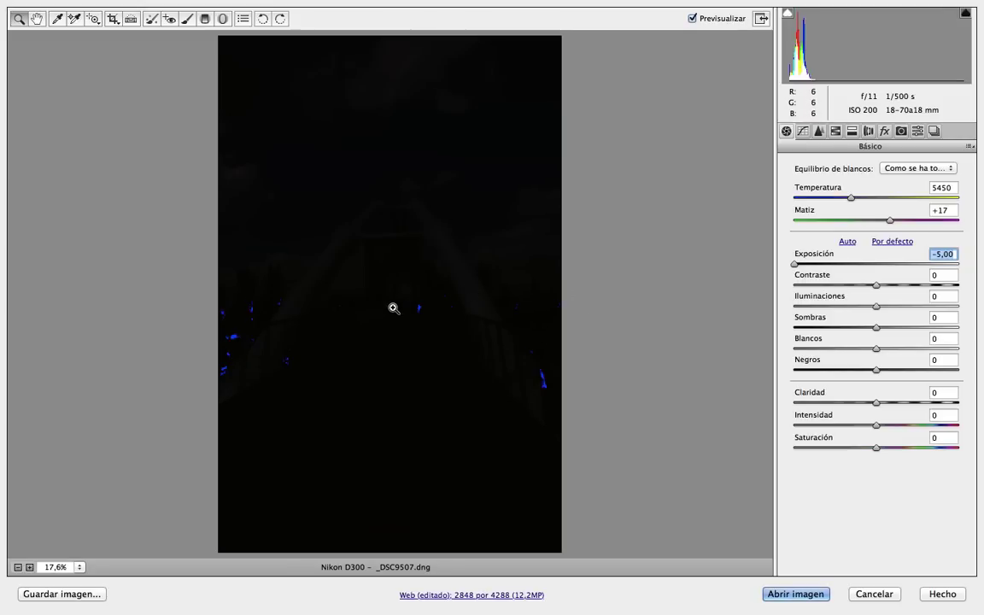
# Step: Double-click the Exposición slider to reset it to 0,00
pyautogui.doubleClick(796, 264)
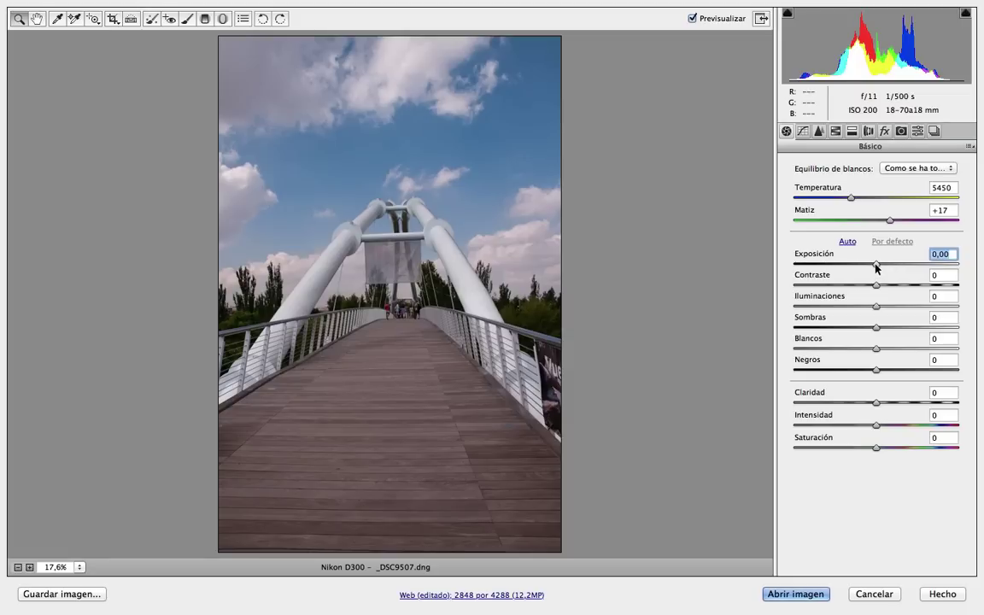
# Step: Raise Exposición to +0,40 and Blancos to +23
pyautogui.moveTo(876, 264); pyautogui.dragTo(883, 268)
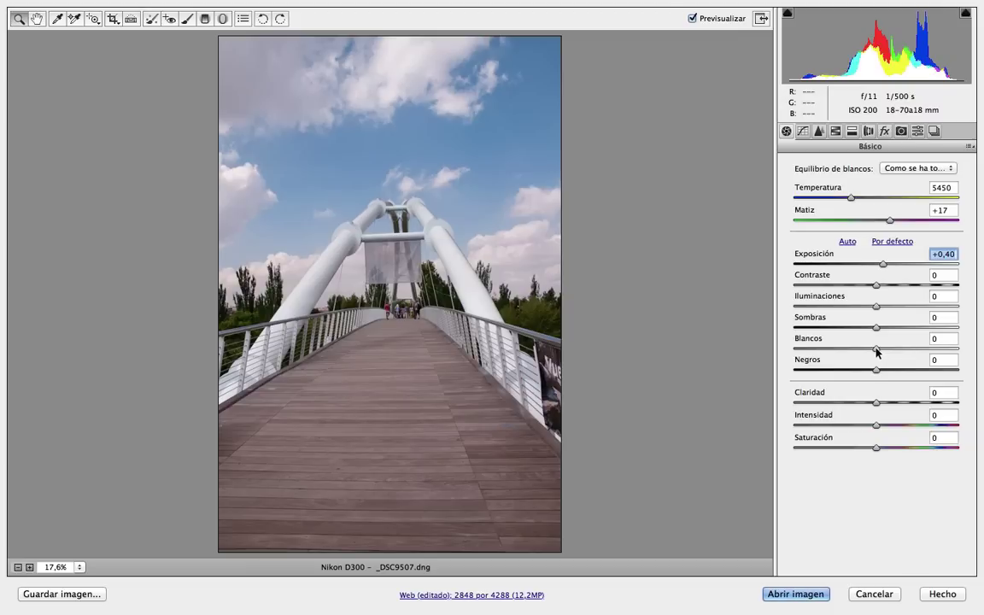
pyautogui.moveTo(877, 351); pyautogui.dragTo(897, 350)
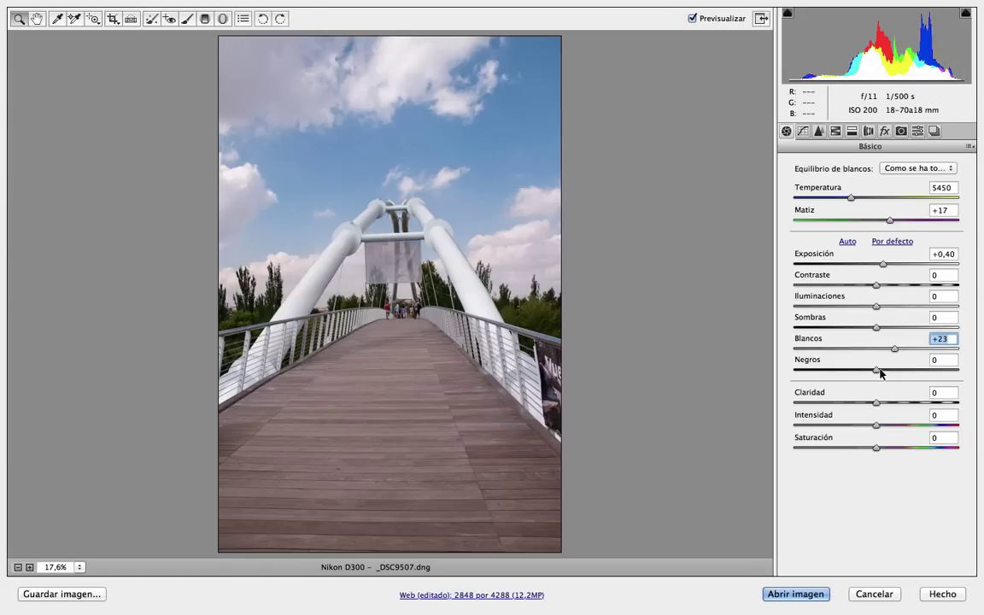
# Step: Lower Negros to -13 to deepen the darkest tones
pyautogui.press('Tab')
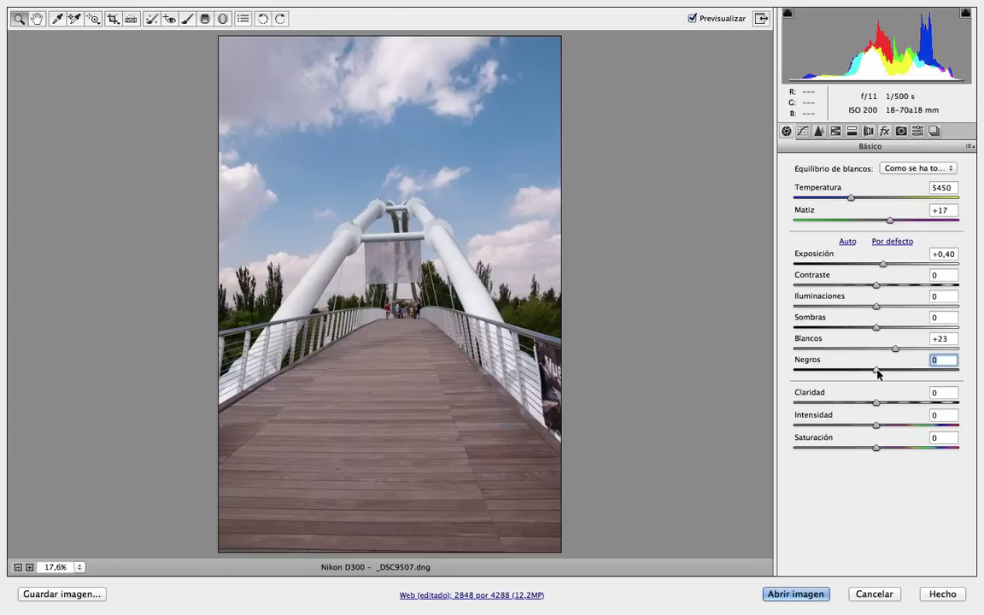
pyautogui.moveTo(877, 372); pyautogui.dragTo(867, 372)
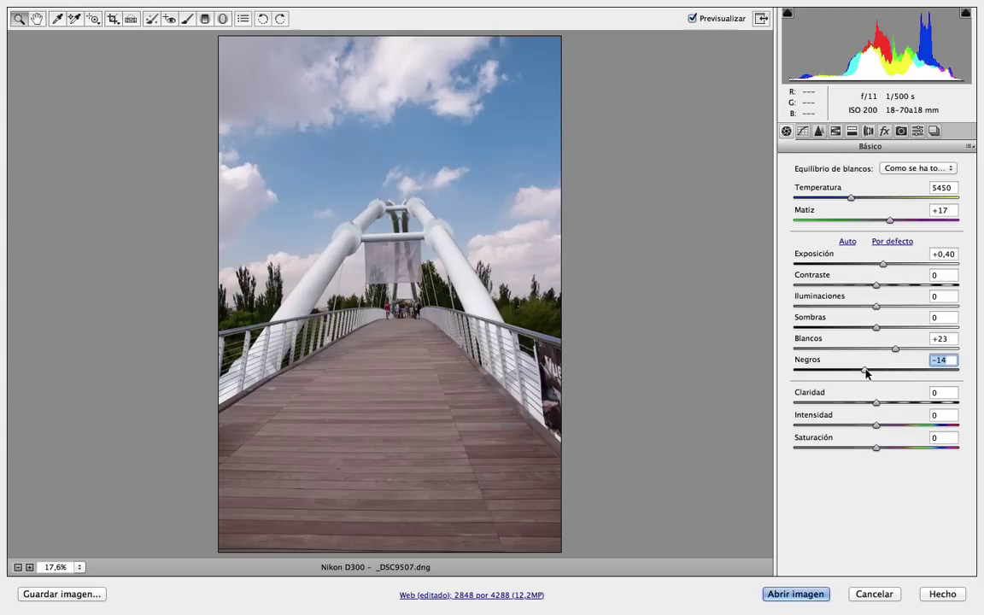
pyautogui.moveTo(866, 372); pyautogui.dragTo(867, 373)
# Step: Raise Iluminaciones to +45 and lower Sombras to -13
pyautogui.click(877, 307)
pyautogui.moveTo(877, 307); pyautogui.dragTo(891, 308)
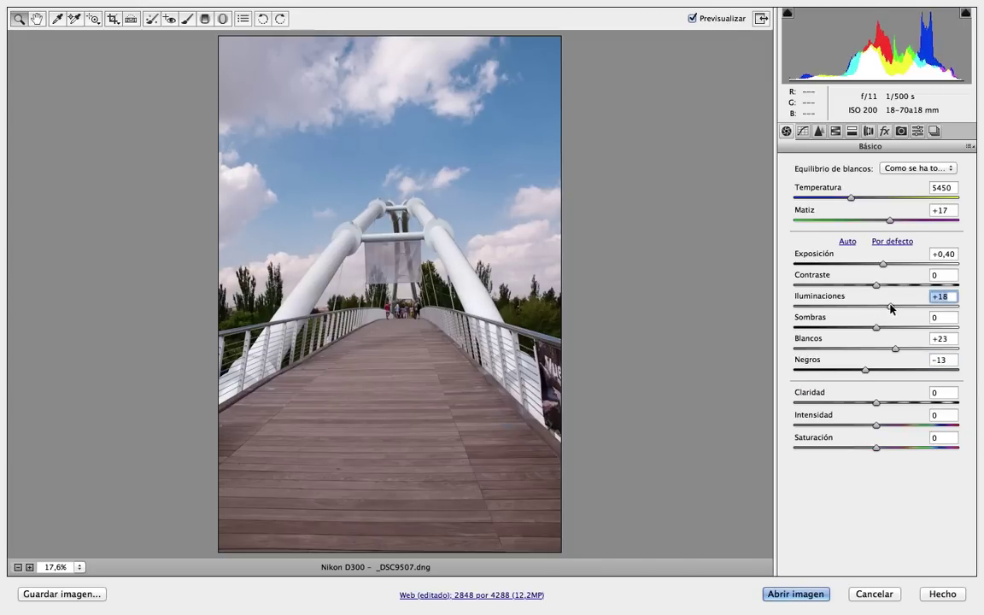
pyautogui.moveTo(891, 308); pyautogui.dragTo(913, 310)
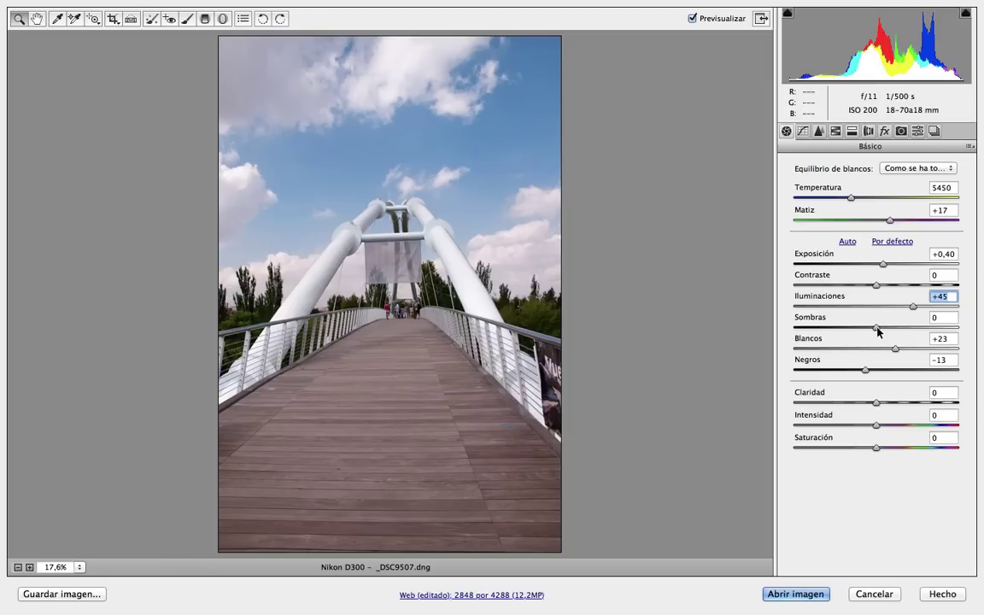
pyautogui.moveTo(877, 328); pyautogui.dragTo(866, 330)
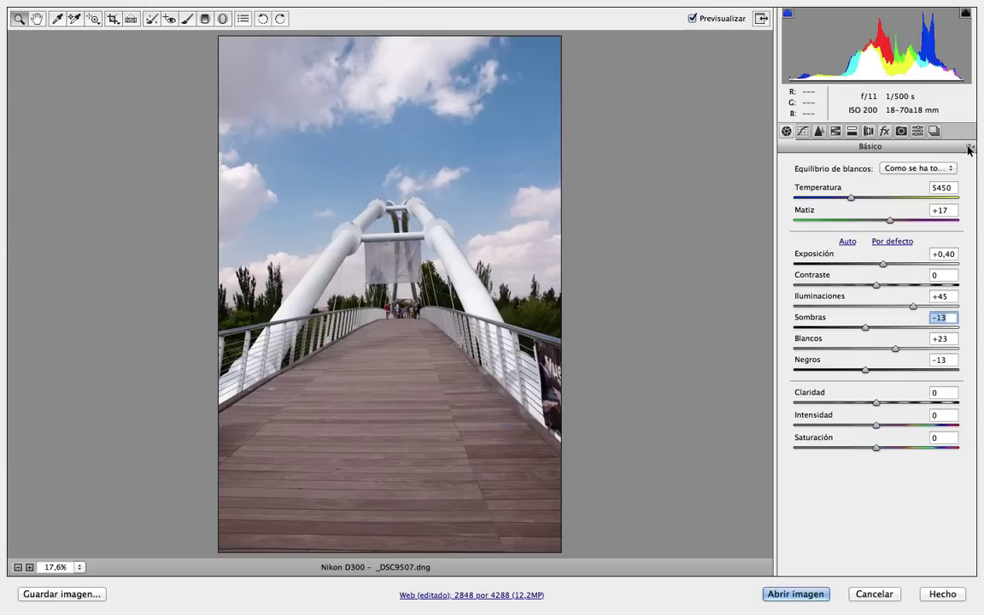
# Step: Save the current settings as a snapshot named 'Expo correcta', then return to Básico
pyautogui.click(934, 131)
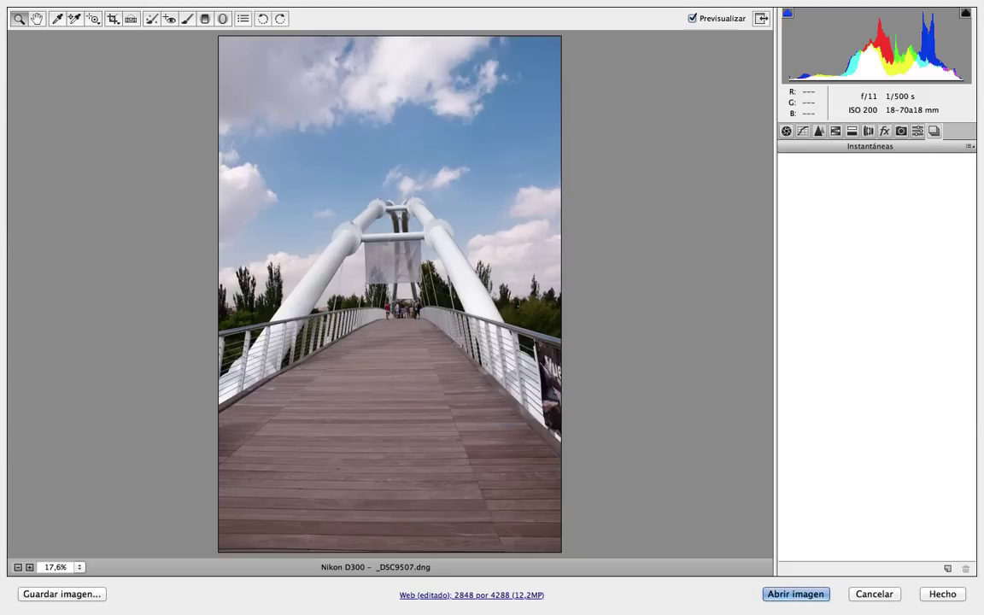
pyautogui.click(948, 569)
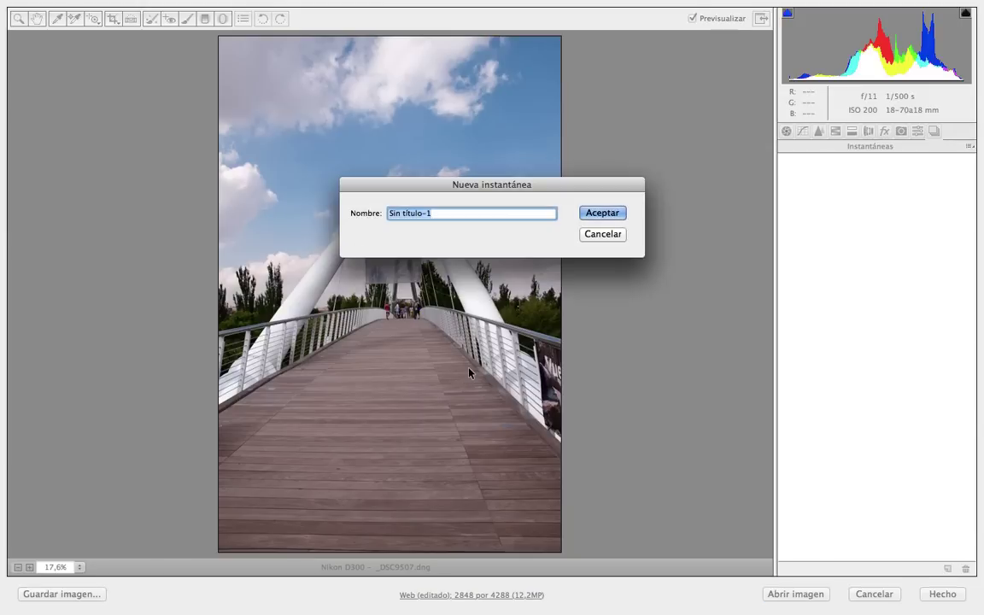
pyautogui.write('Ex')
pyautogui.write('po co')
pyautogui.write('rrecta')
pyautogui.click(601, 214)
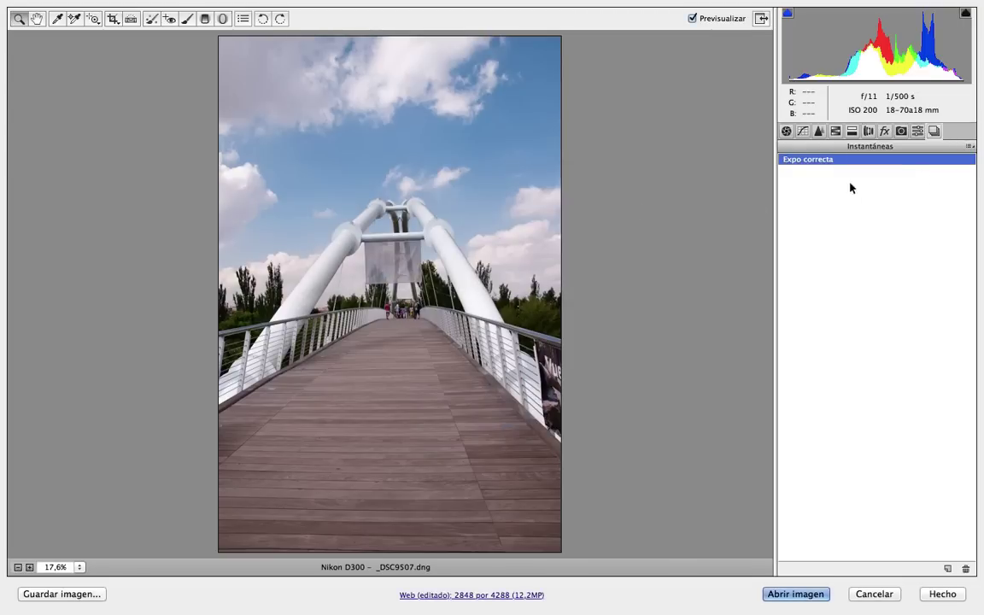
pyautogui.click(786, 130)
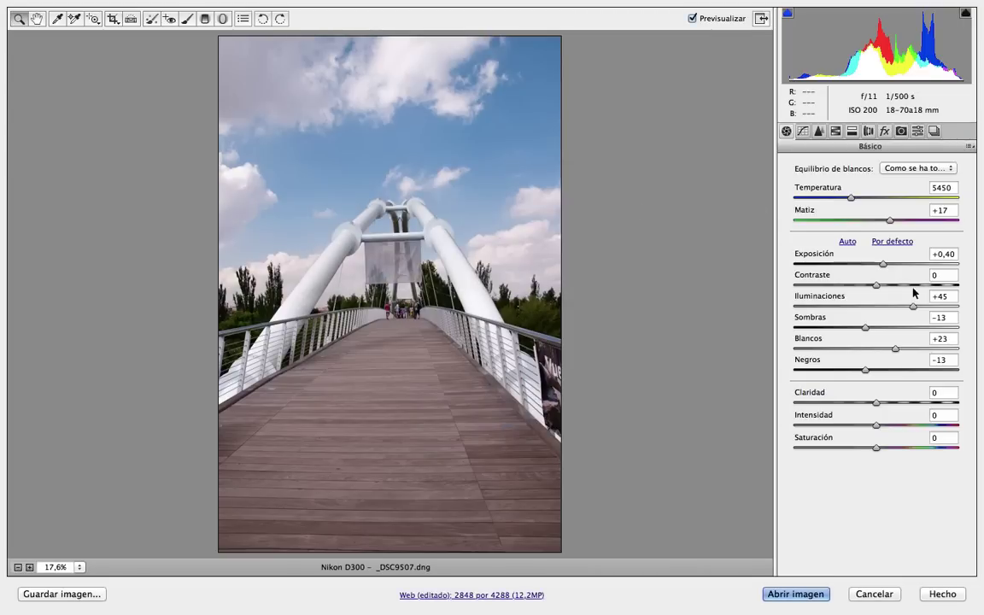
pyautogui.click(971, 146)
pyautogui.click(903, 388)
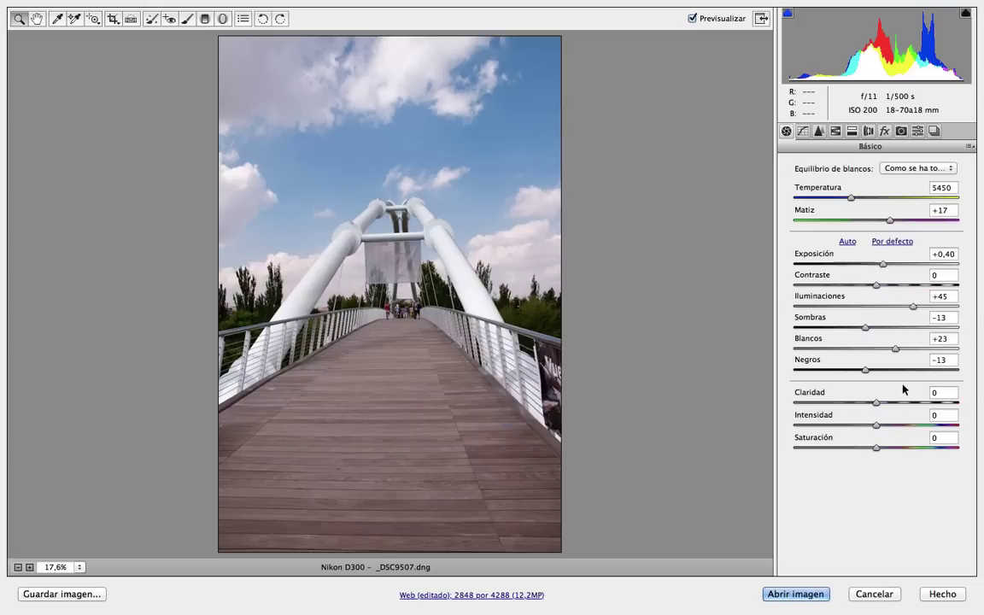
pyautogui.click(970, 147)
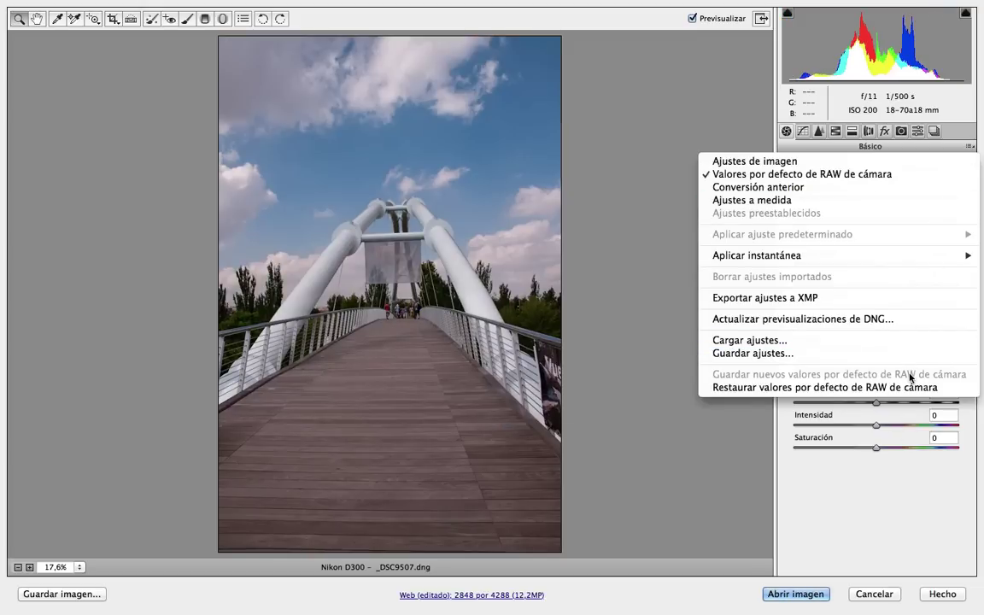
pyautogui.click(943, 133)
pyautogui.click(937, 132)
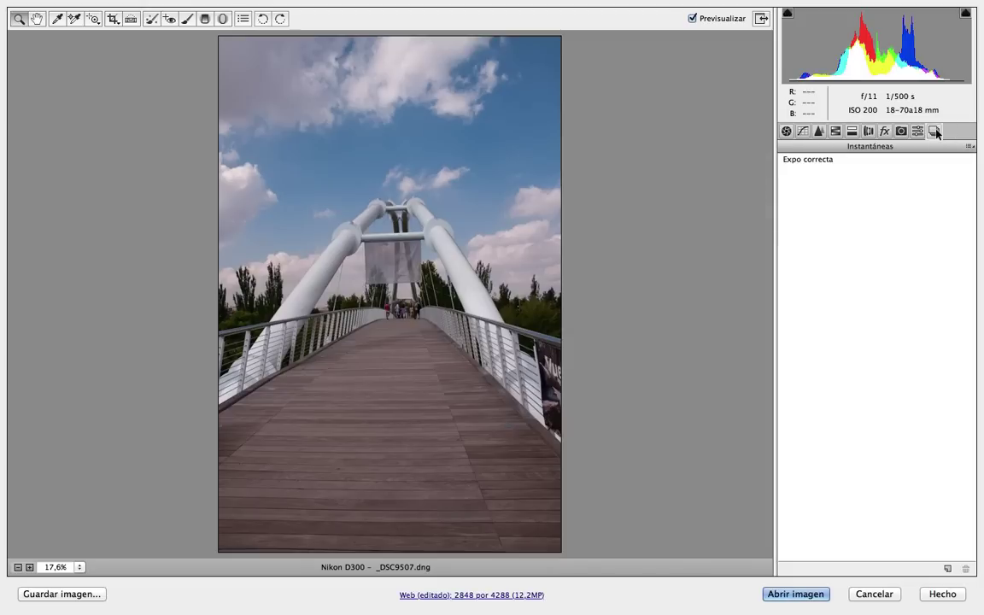
pyautogui.click(819, 161)
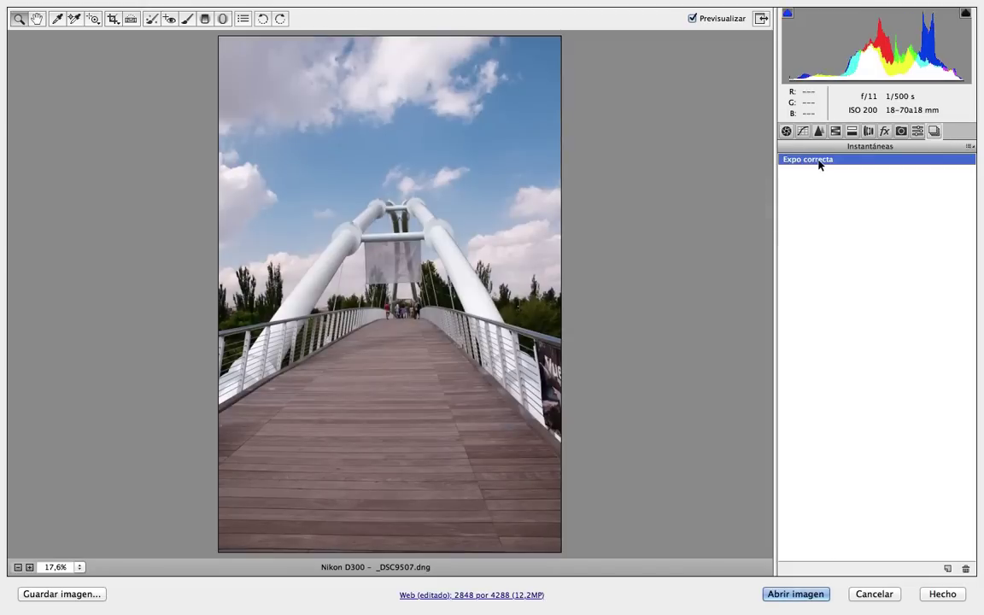
pyautogui.click(970, 146)
pyautogui.click(903, 389)
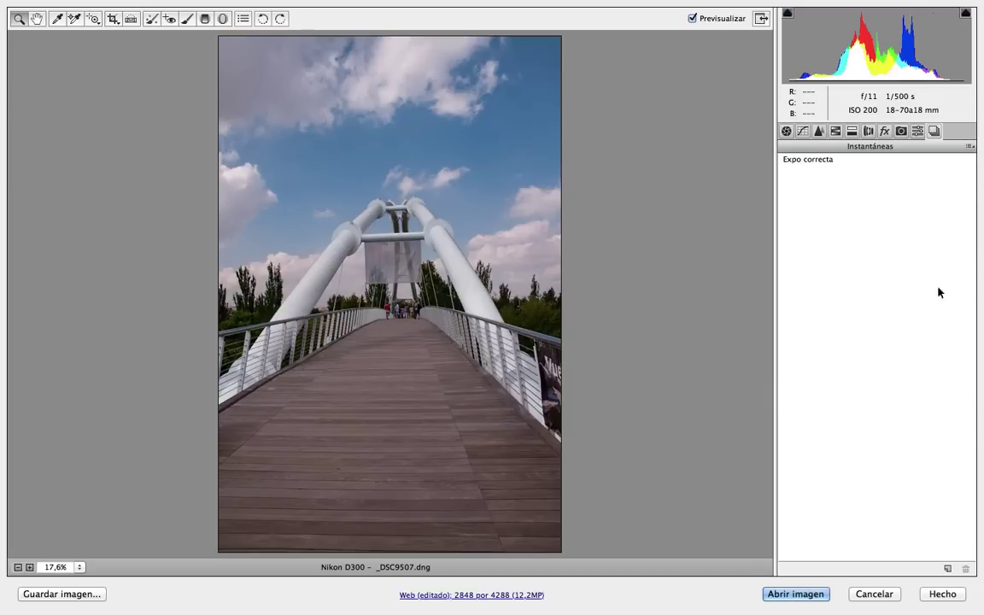
pyautogui.click(805, 160)
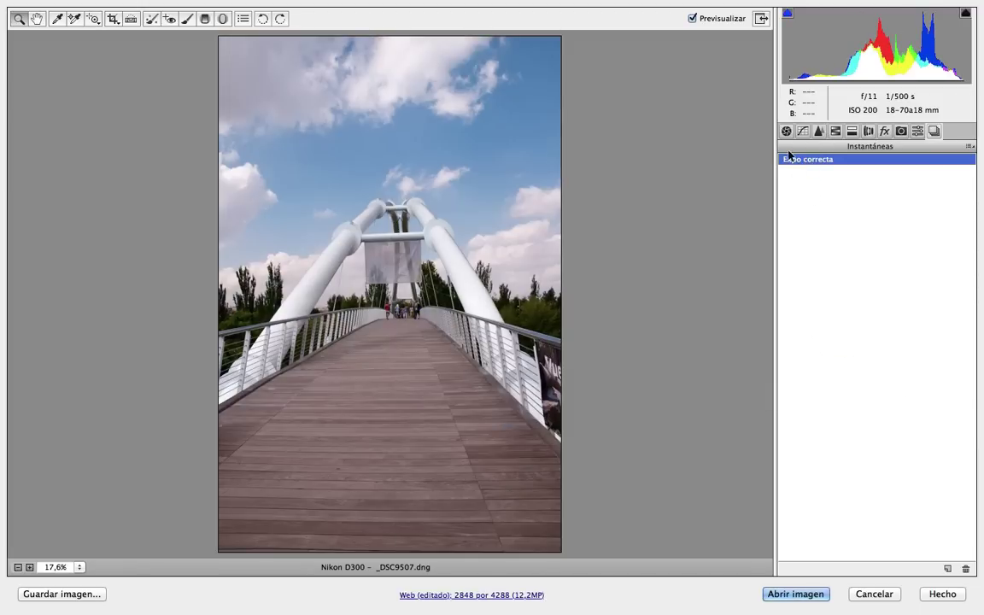
pyautogui.click(787, 131)
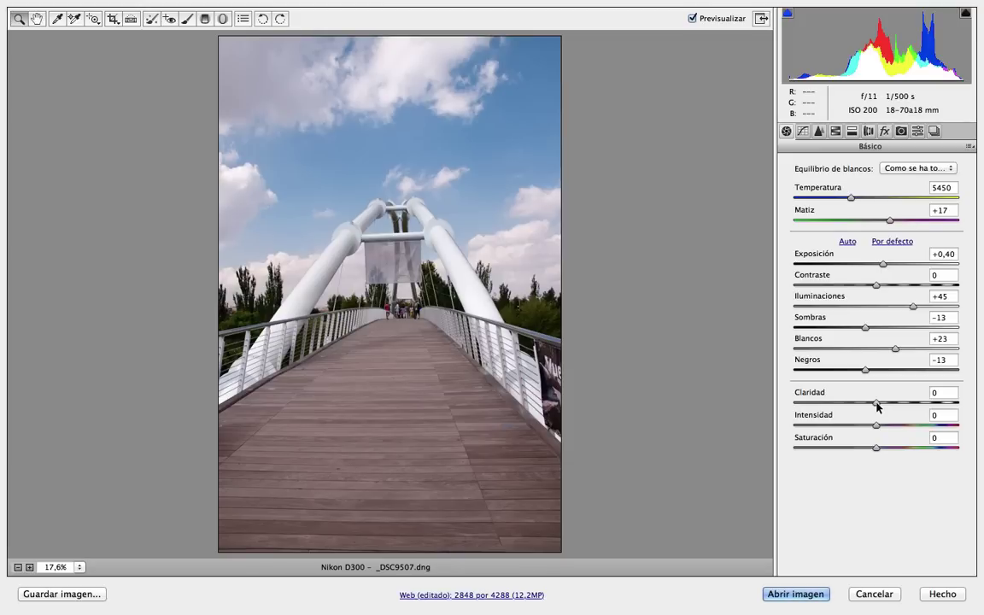
# Step: Push Claridad up to its maximum, then settle it at +19
pyautogui.moveTo(878, 407); pyautogui.dragTo(931, 408)
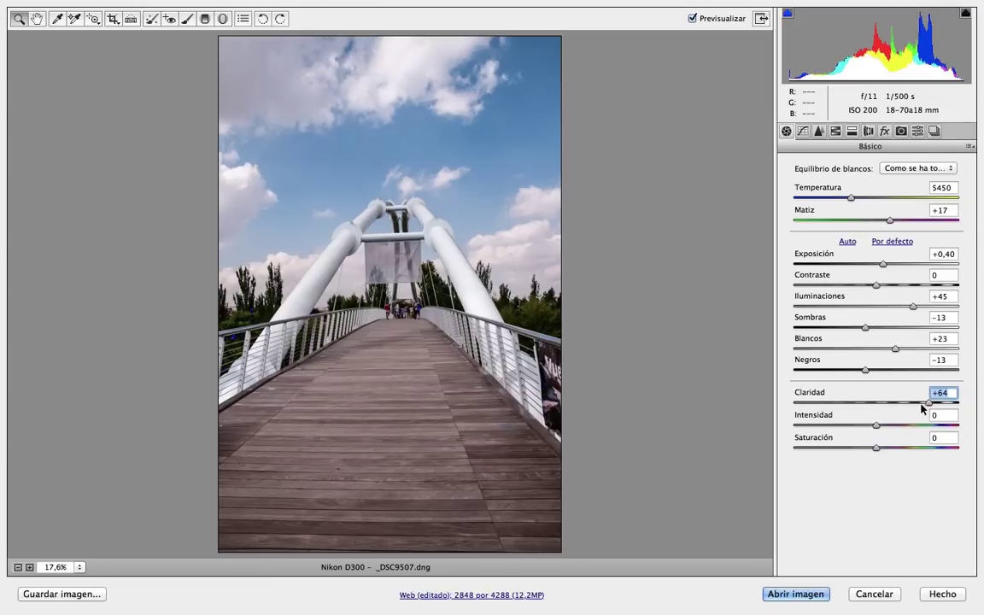
pyautogui.moveTo(933, 405); pyautogui.dragTo(963, 408)
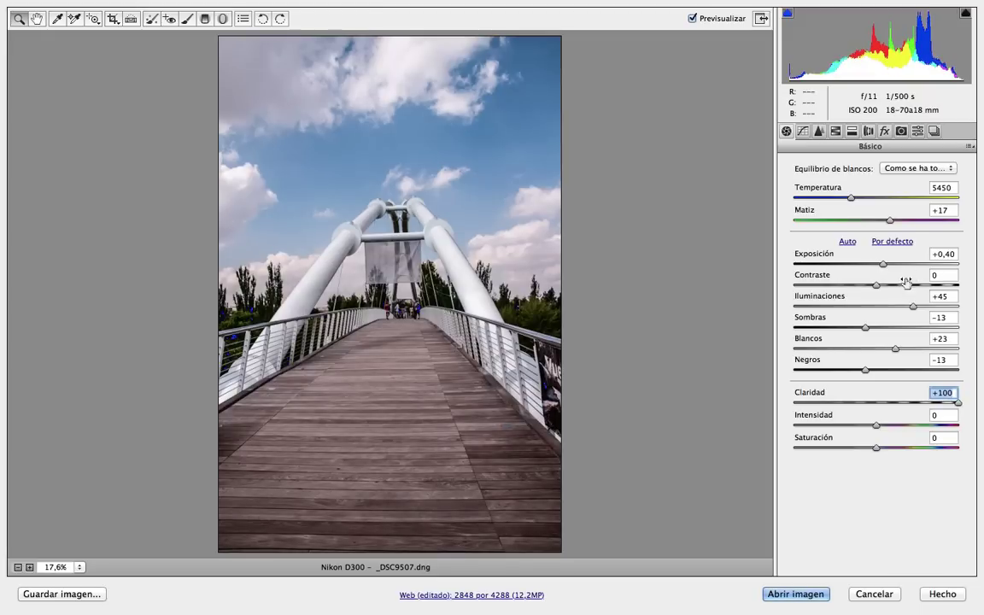
pyautogui.click(890, 405)
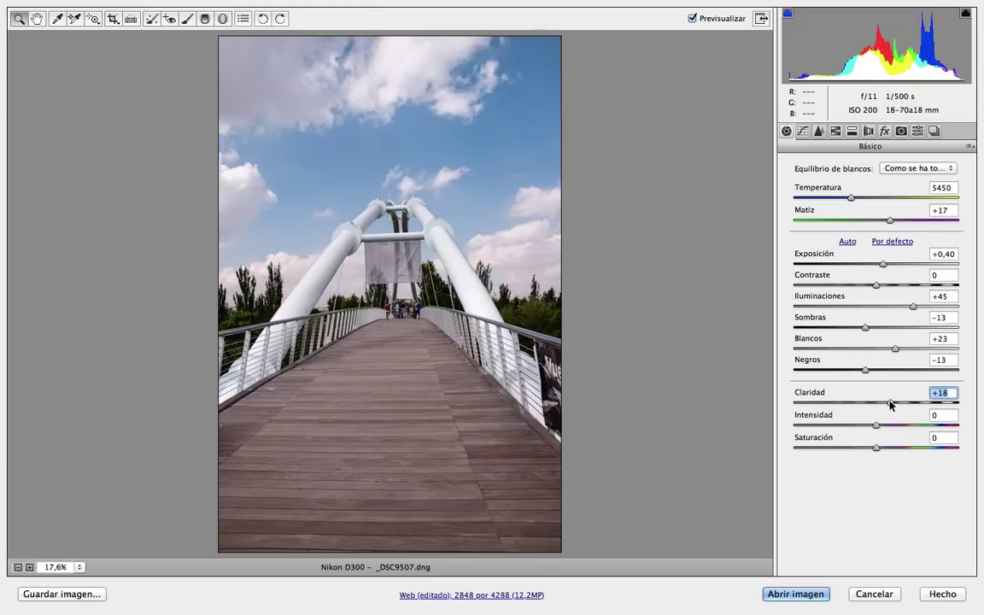
pyautogui.moveTo(891, 405)
pyautogui.mouseDown()
pyautogui.moveTo(879, 405)
pyautogui.moveTo(892, 405)
pyautogui.mouseUp()
# Step: Raise Intensidad to +9 and switch to the parametric Curva de tonos panel
pyautogui.moveTo(875, 427); pyautogui.dragTo(885, 429)
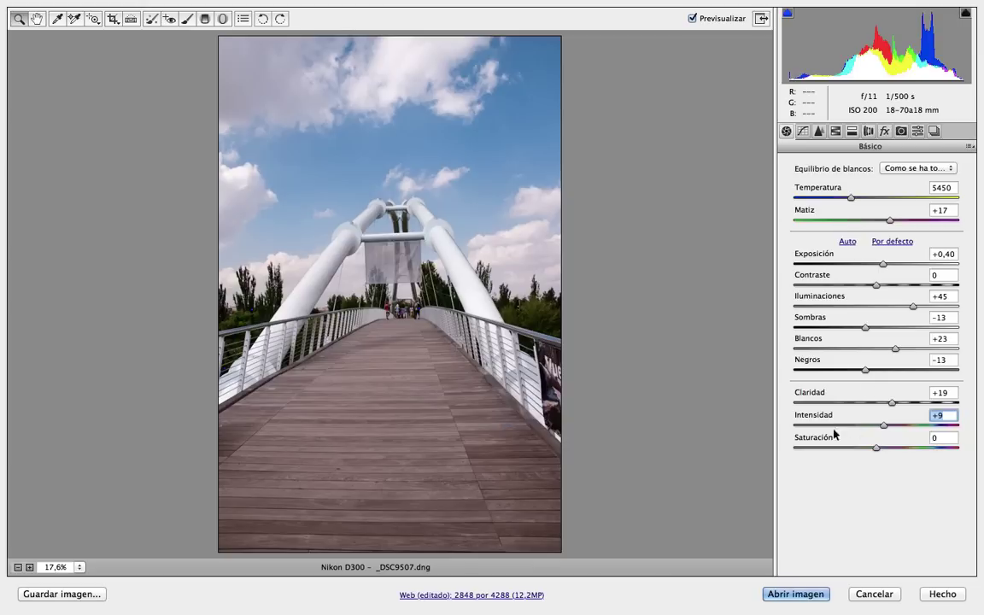
pyautogui.click(802, 131)
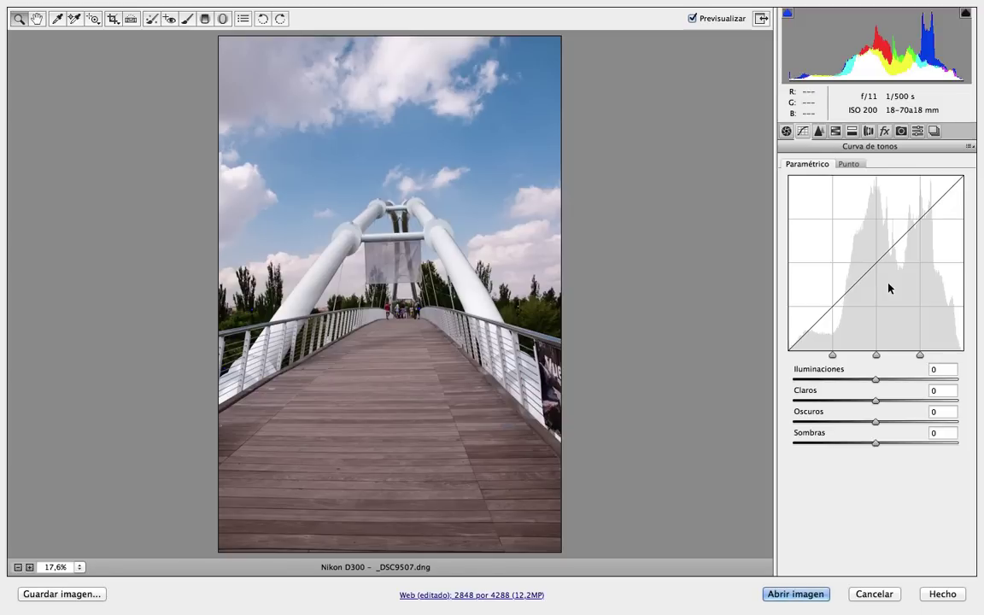
# Step: Set the parametric curve to Iluminaciones +23, Claros −12, Oscuros −14, Sombras +11
pyautogui.click(876, 380)
pyautogui.moveTo(880, 381); pyautogui.dragTo(892, 382)
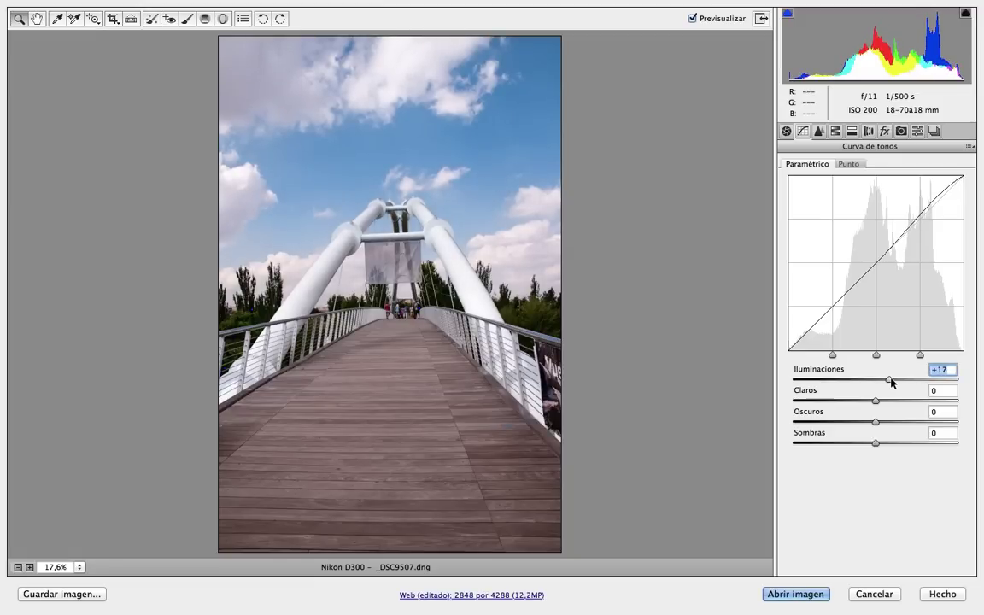
pyautogui.moveTo(891, 382); pyautogui.dragTo(929, 382)
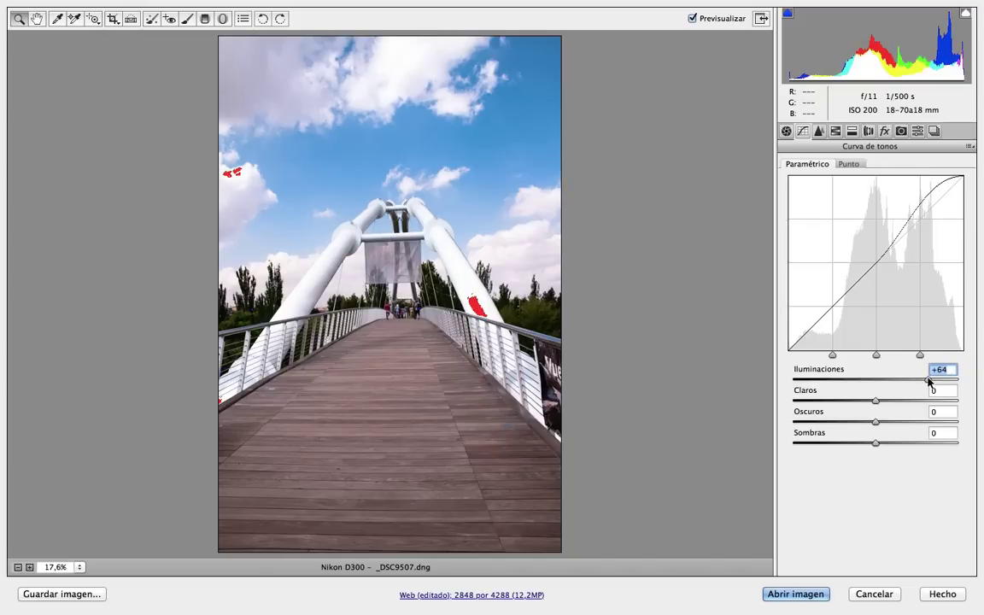
pyautogui.moveTo(929, 381); pyautogui.dragTo(897, 381)
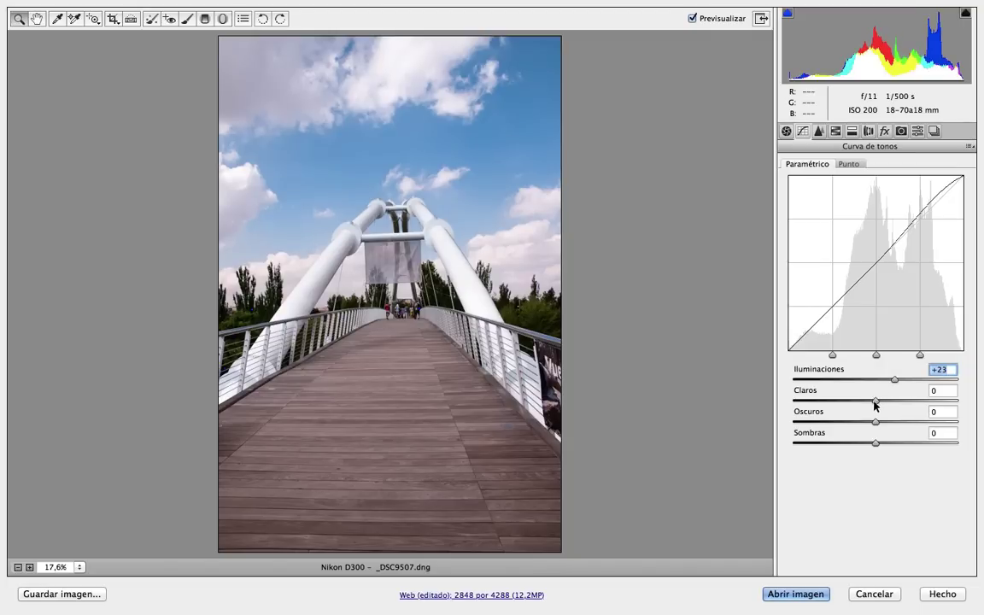
pyautogui.moveTo(876, 405)
pyautogui.mouseDown()
pyautogui.moveTo(888, 405)
pyautogui.moveTo(866, 403)
pyautogui.mouseUp()
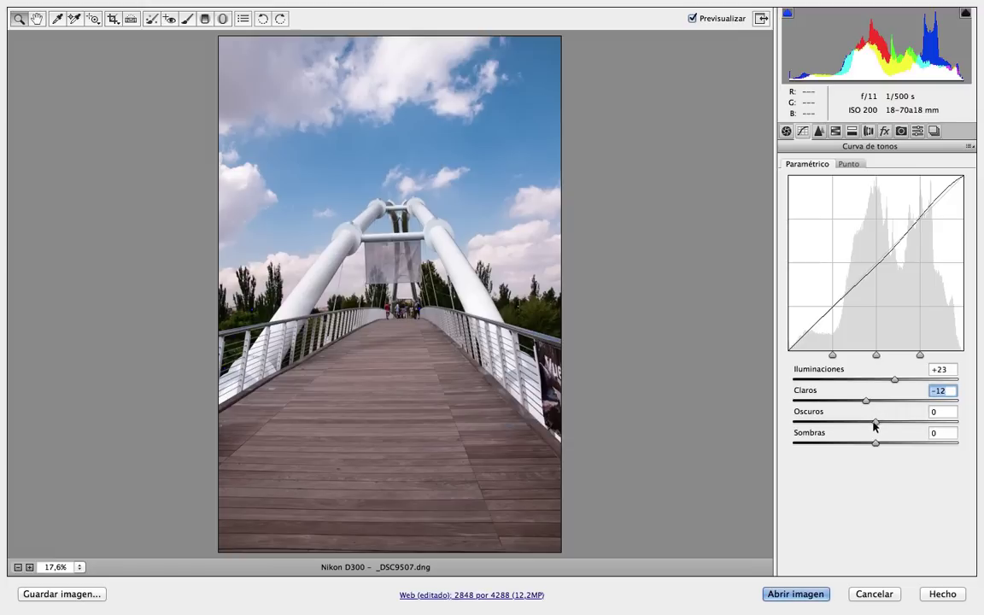
pyautogui.moveTo(875, 422); pyautogui.dragTo(865, 422)
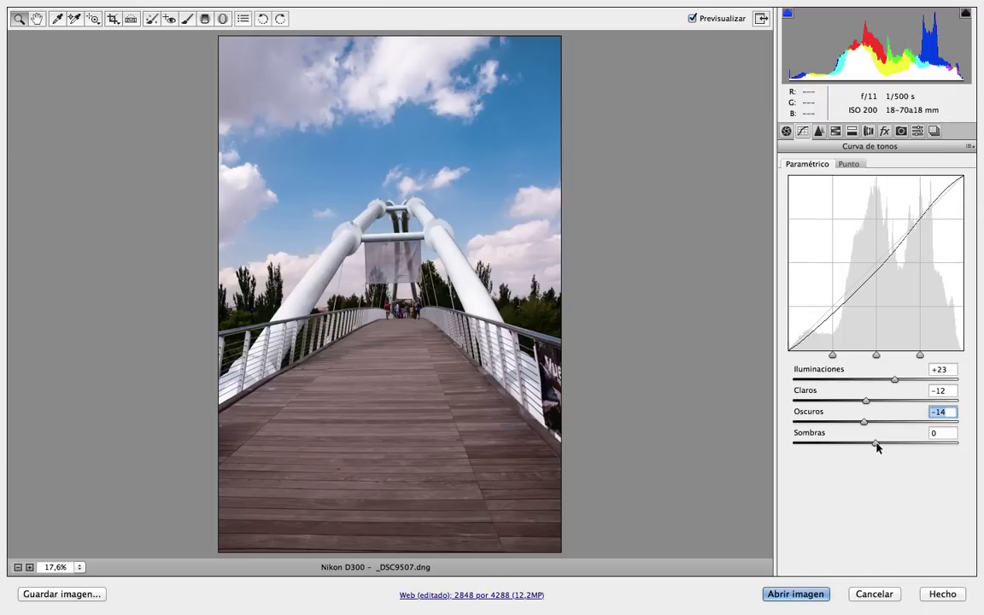
pyautogui.moveTo(876, 443); pyautogui.dragTo(882, 444)
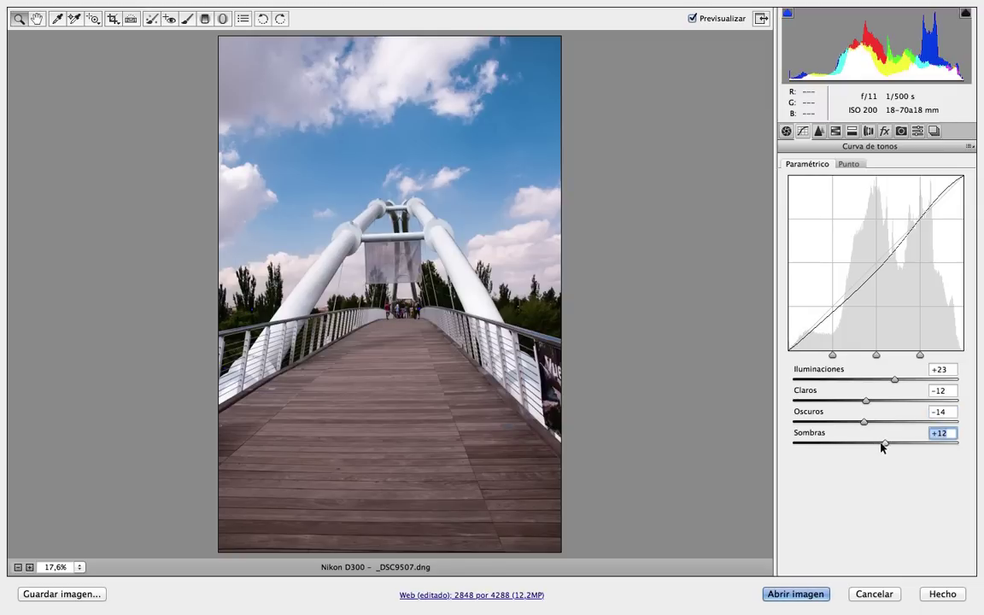
pyautogui.click(885, 444)
# Step: Toggle Previsualizar to compare original and edited photo, then show the snapshot list
pyautogui.click(693, 19)
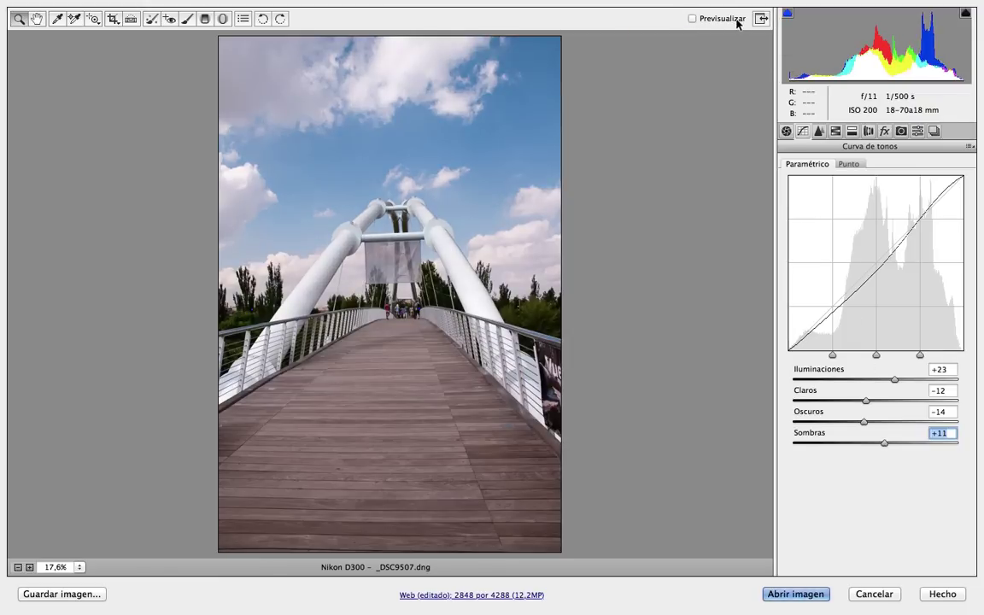
pyautogui.click(693, 19)
pyautogui.click(693, 18)
pyautogui.click(693, 19)
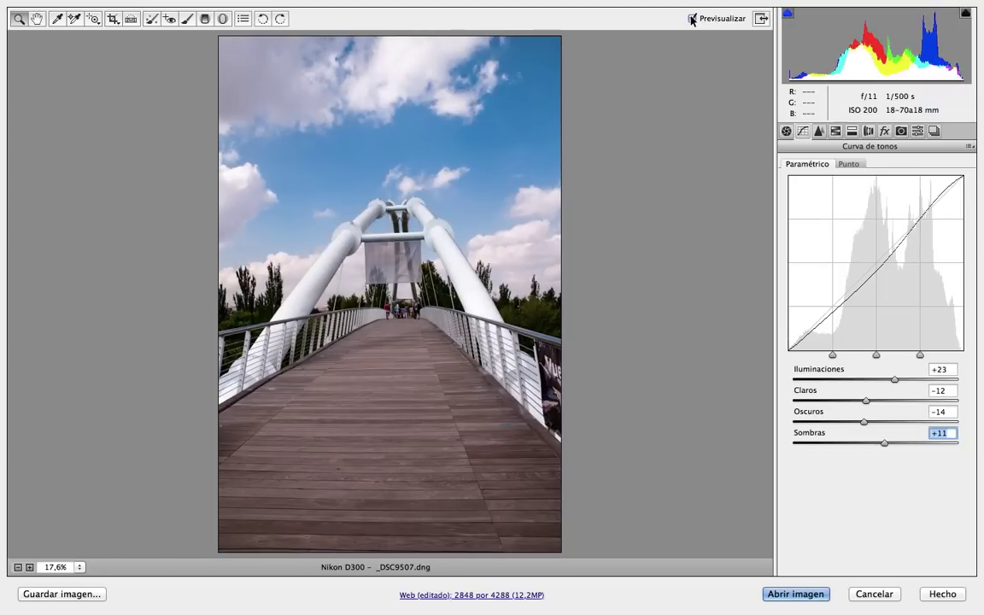
pyautogui.click(934, 132)
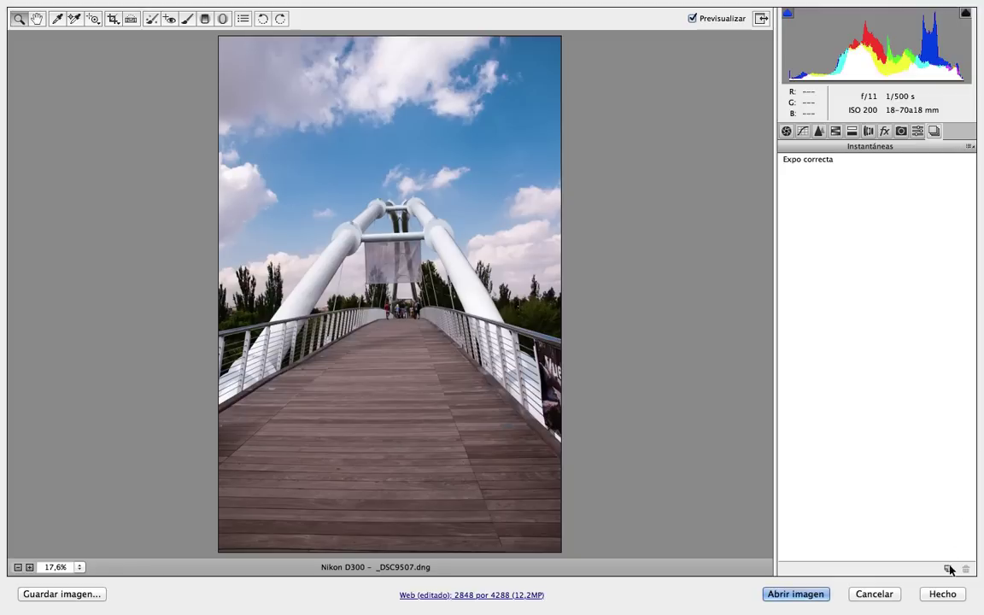
# Step: Create a second snapshot named 'Expo correcta + curva' using Ctrl+Shift+S
pyautogui.hotkey('ctrl', 'shift', 's')
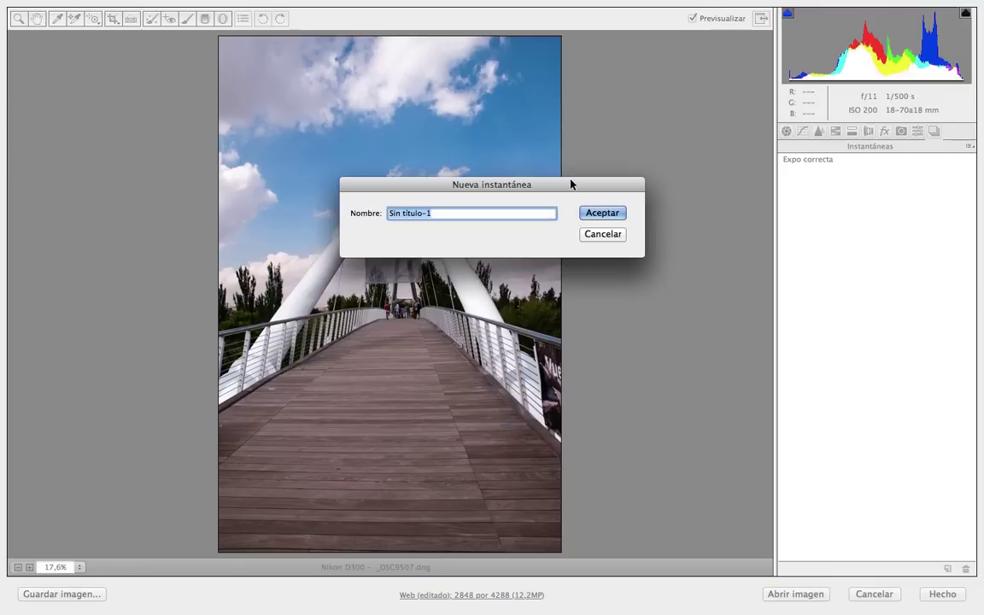
pyautogui.write('Expo')
pyautogui.write(' corr')
pyautogui.write('ecta +')
pyautogui.write(' curv')
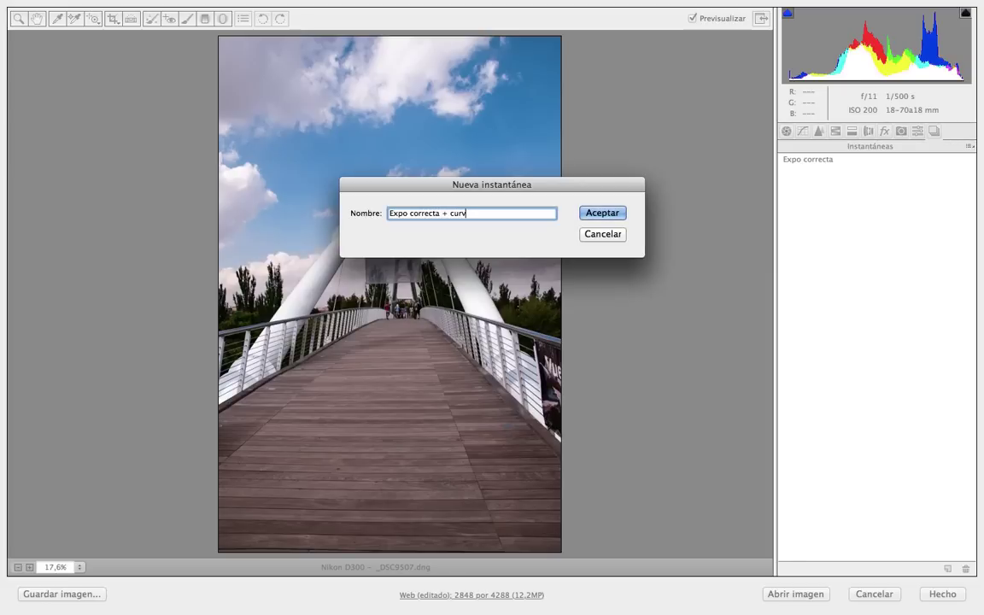
pyautogui.write('a')
pyautogui.press('Return')
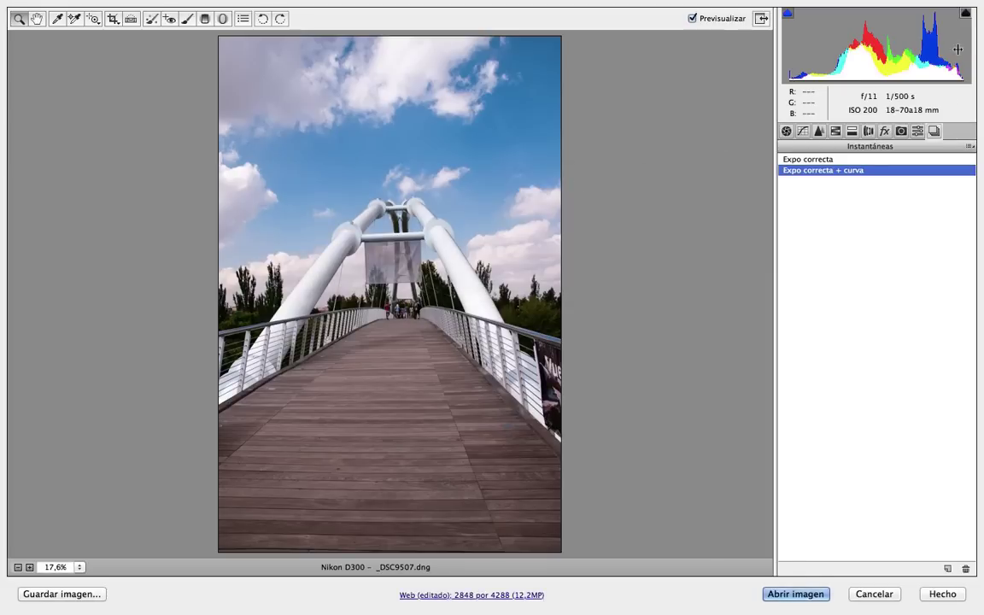
pyautogui.click(970, 147)
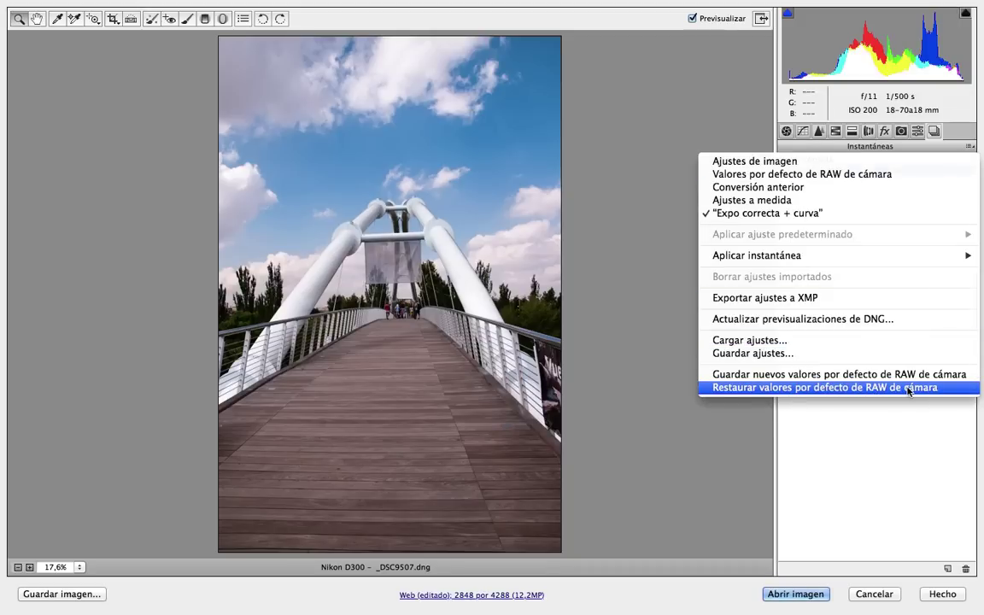
pyautogui.click(910, 389)
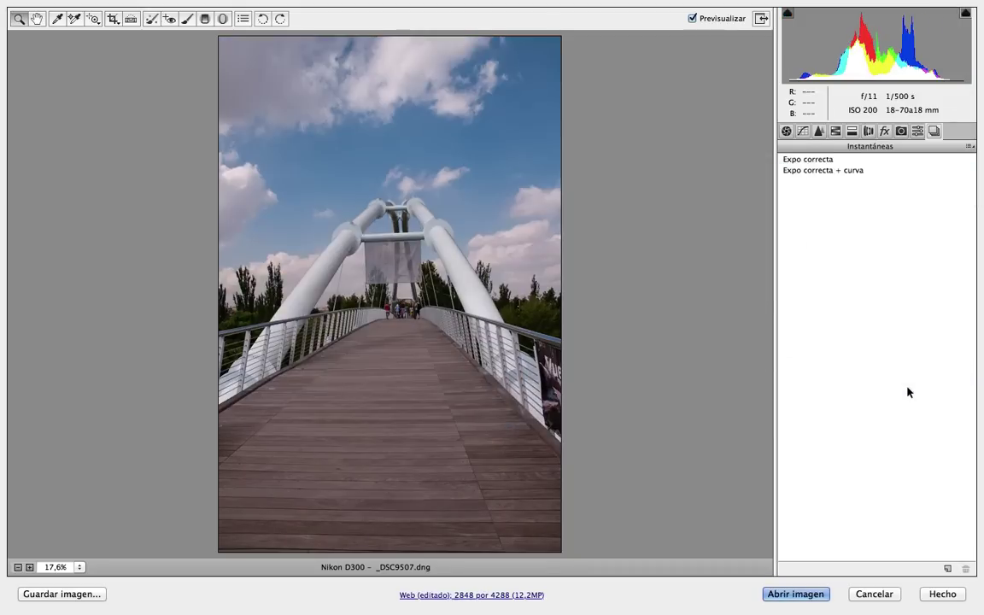
pyautogui.click(813, 161)
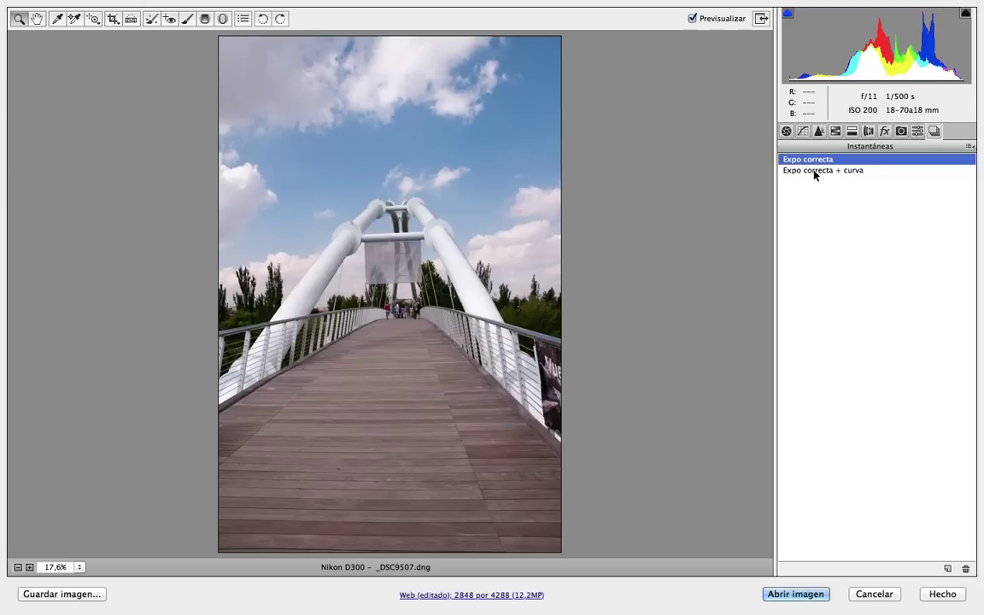
pyautogui.click(814, 171)
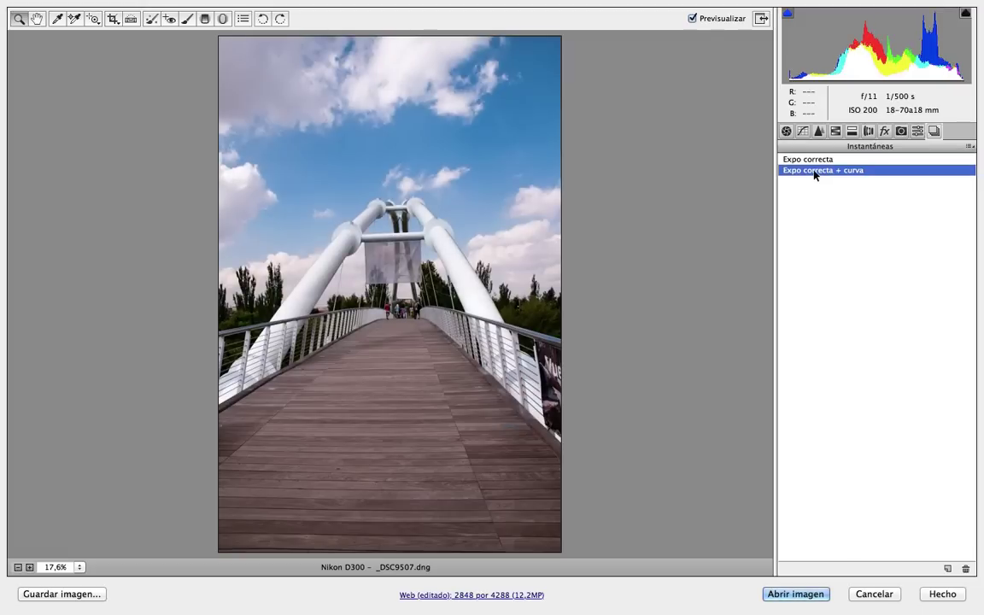